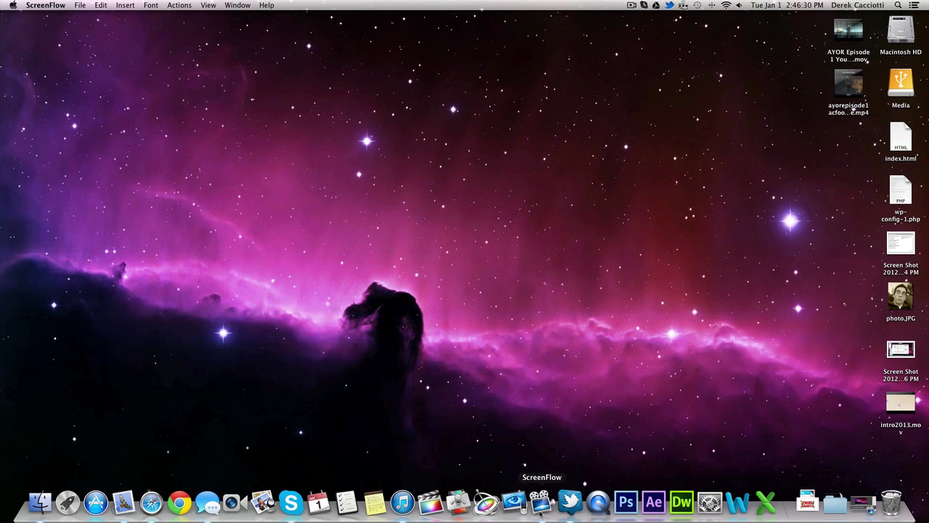
Switch to ScreenFlow and preview the first few seconds of the screen recording on the timeline
click(540, 508)
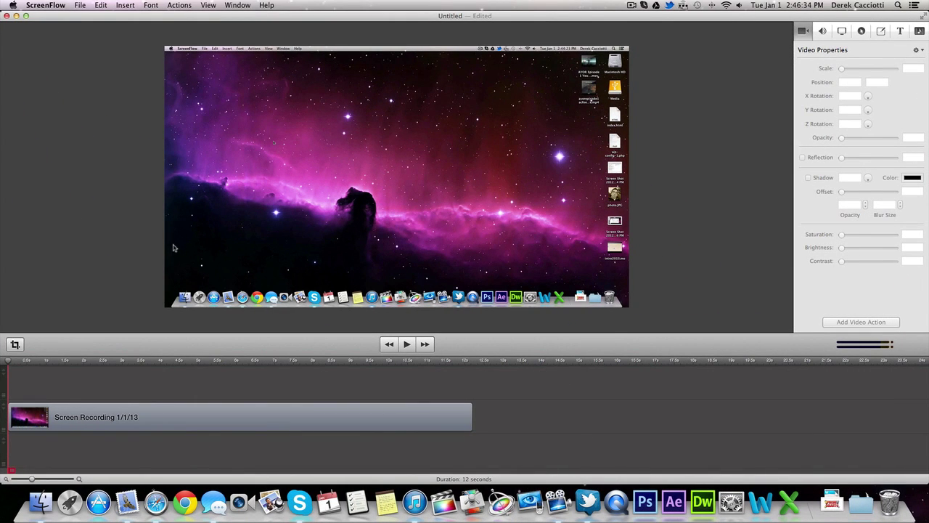
click(407, 344)
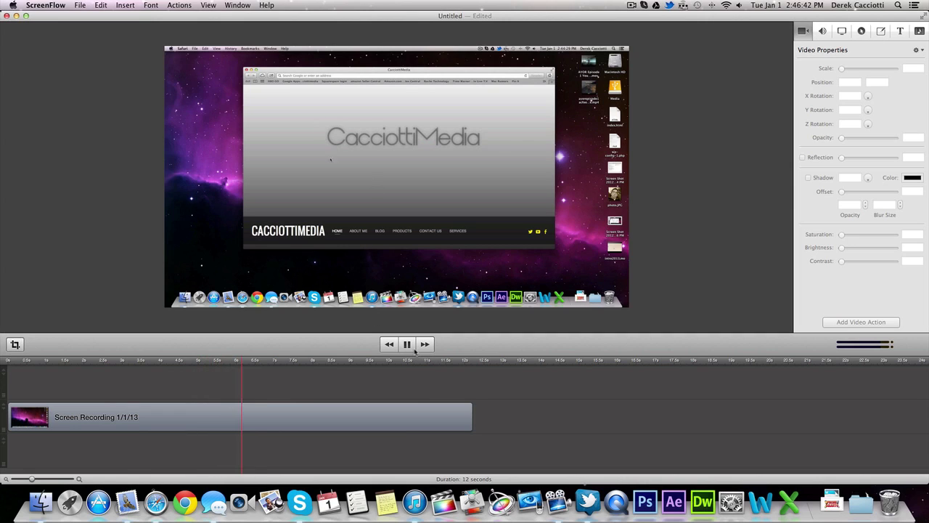
click(408, 345)
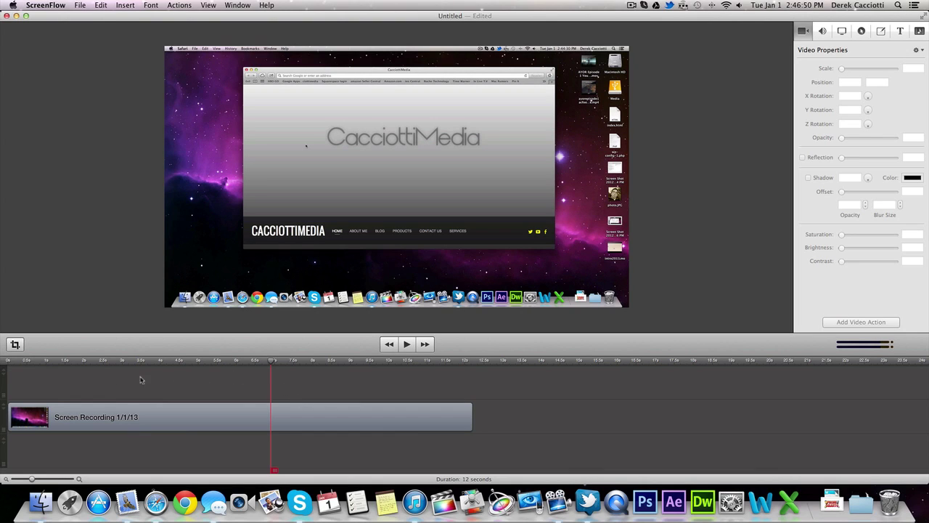
Start exporting the movie, customize the Web - High (Multi-pass) preset, and accept its H.264 best-quality multi-pass video compression settings
mouse_move(90, 411)
click(80, 5)
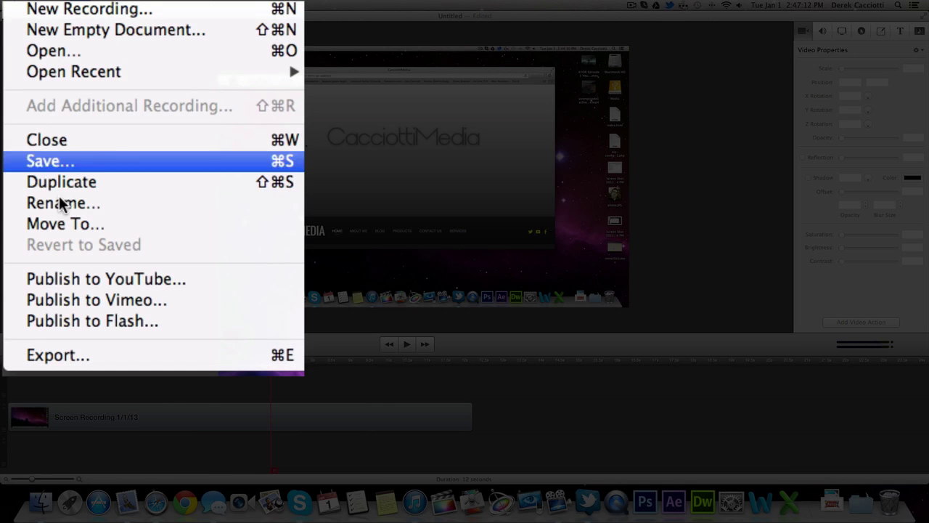
click(93, 355)
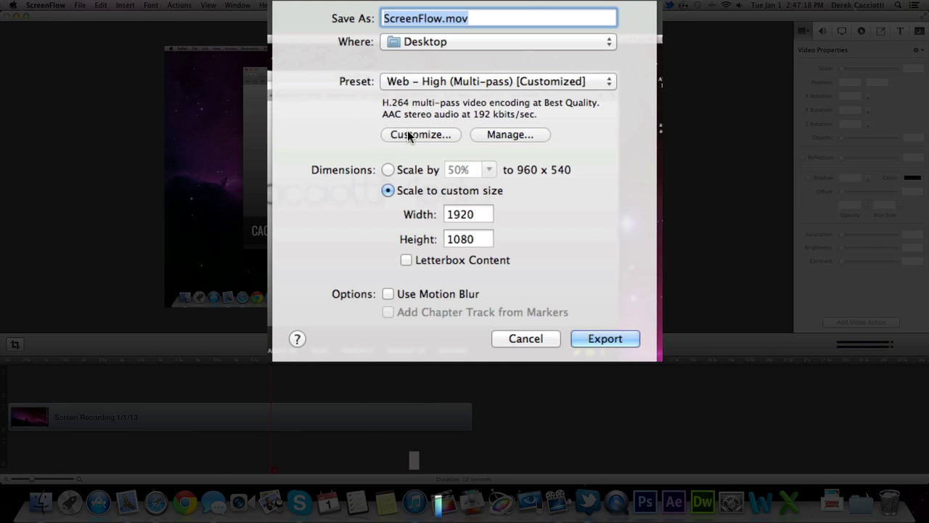
click(434, 104)
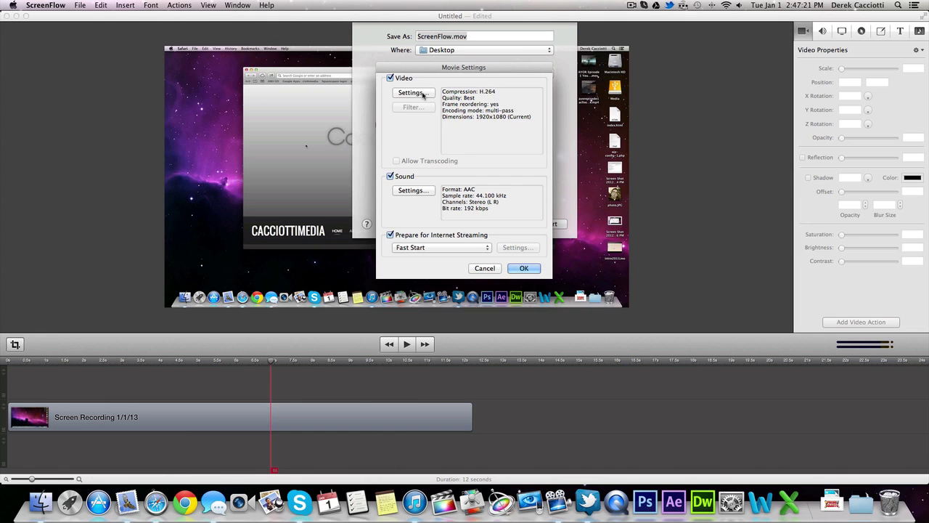
click(392, 117)
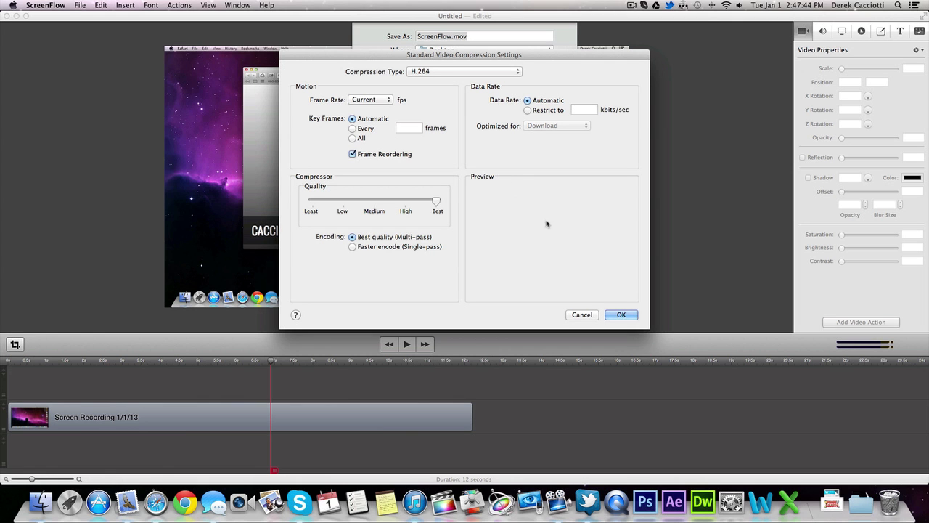
click(620, 315)
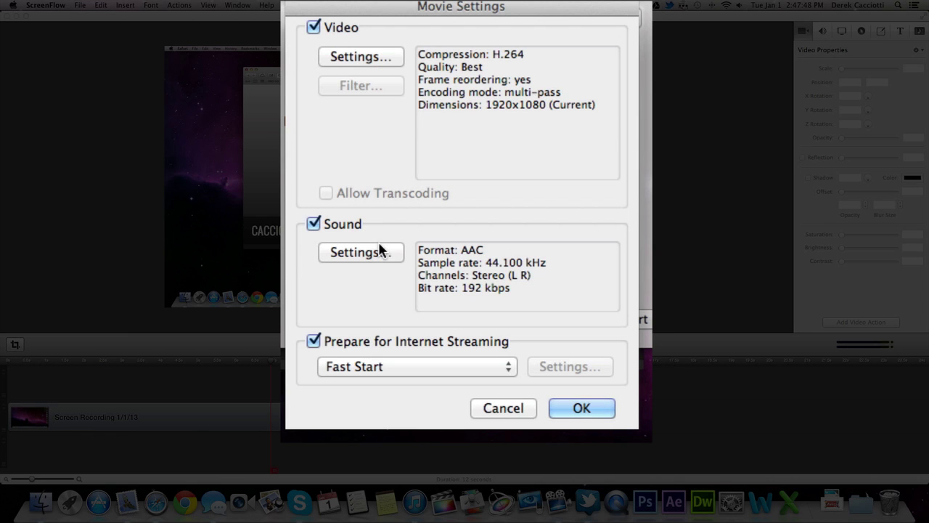
Set the export's AAC audio target bit rate to 256 kbps and accept the customized movie settings
click(424, 189)
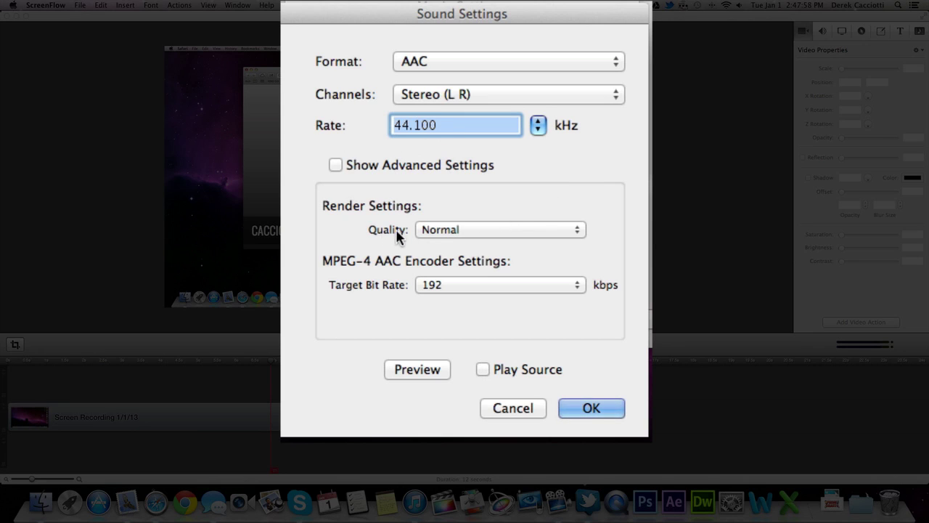
click(442, 230)
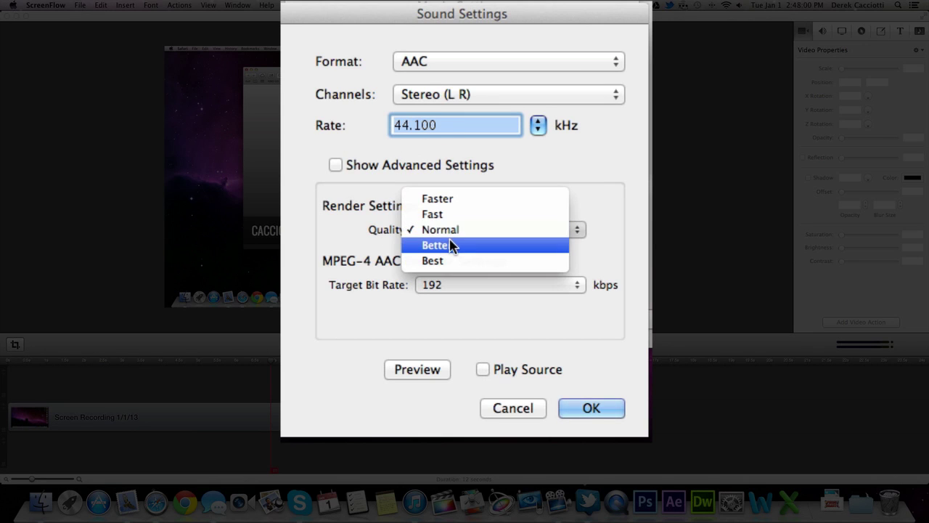
click(456, 232)
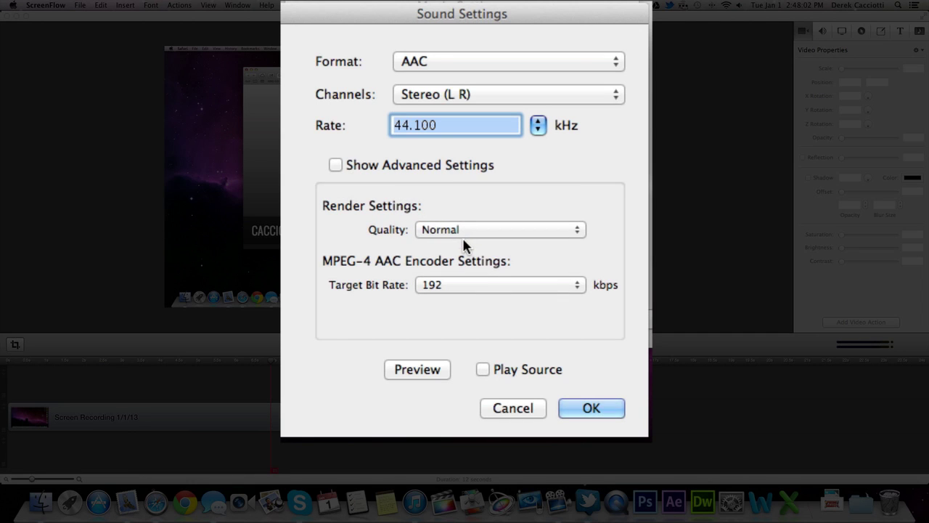
click(485, 285)
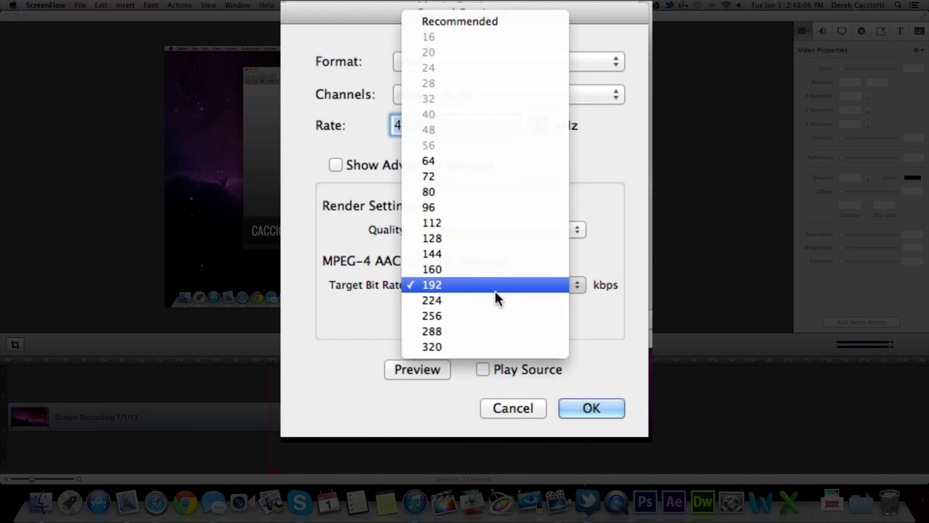
click(489, 315)
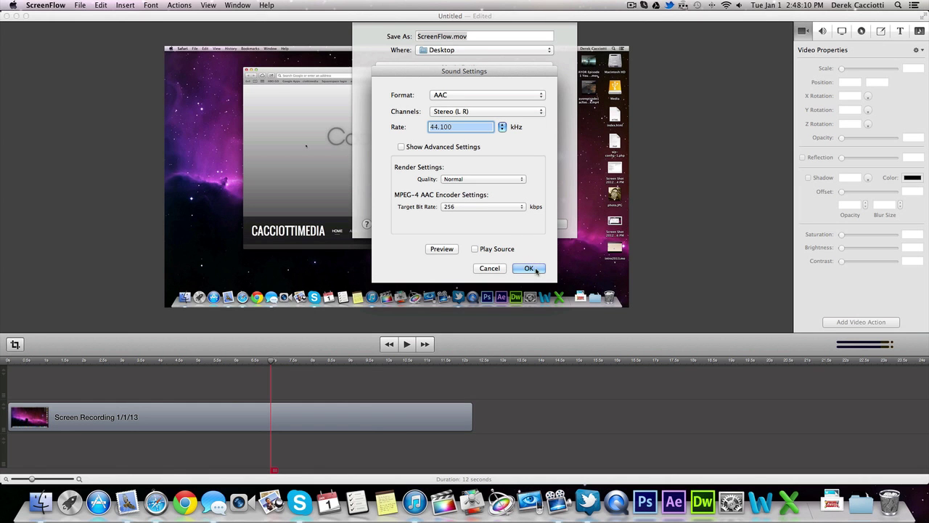
click(535, 269)
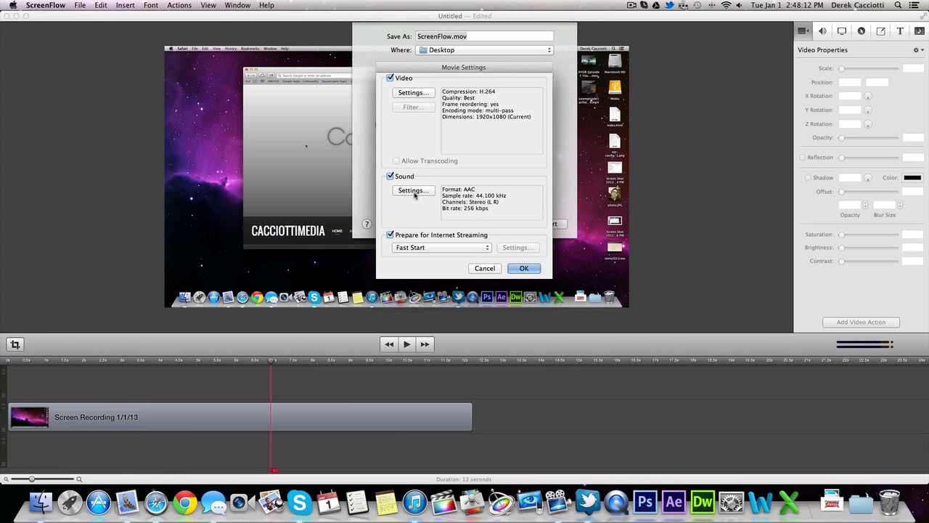
click(523, 268)
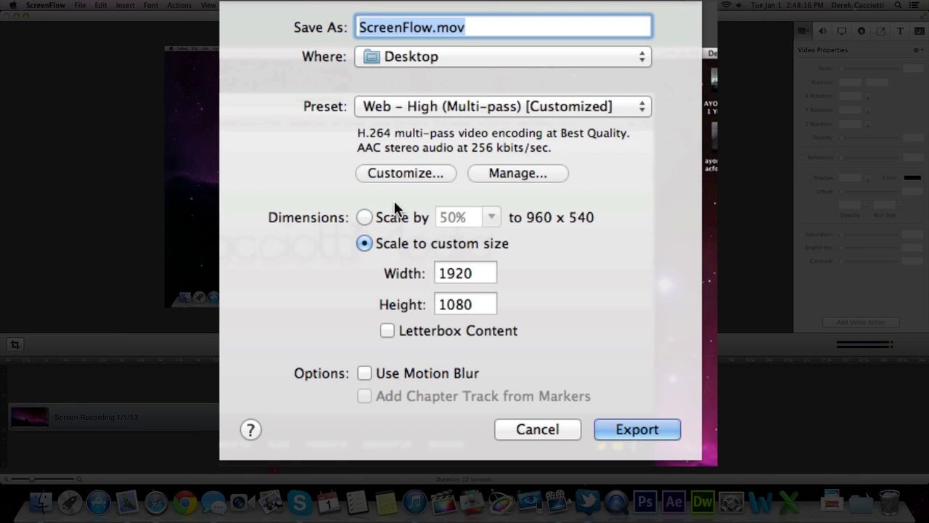
Scale the exported movie to a custom size of 1280 wide by 720 high
click(390, 217)
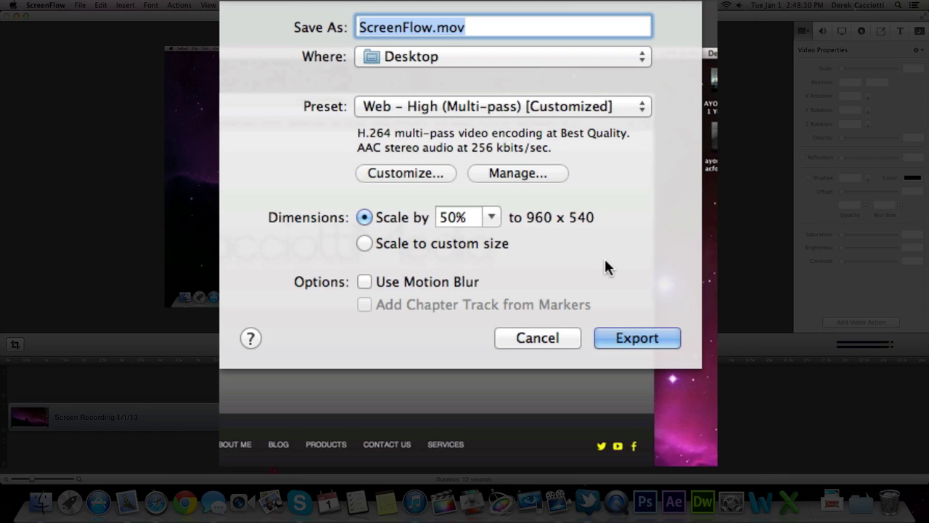
click(504, 249)
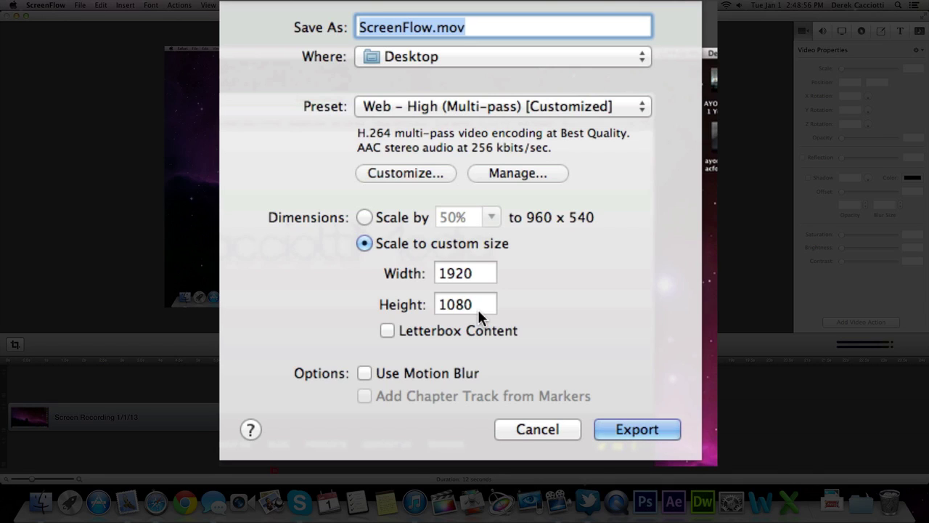
click(492, 275)
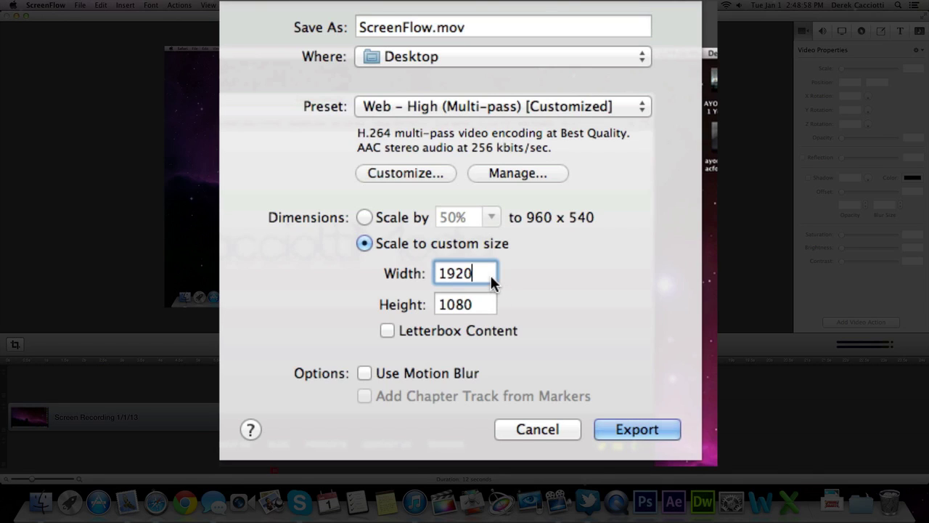
key(BackSpace)
key(BackSpace)
key(BackSpace)
key(BackSpace)
text(1280)
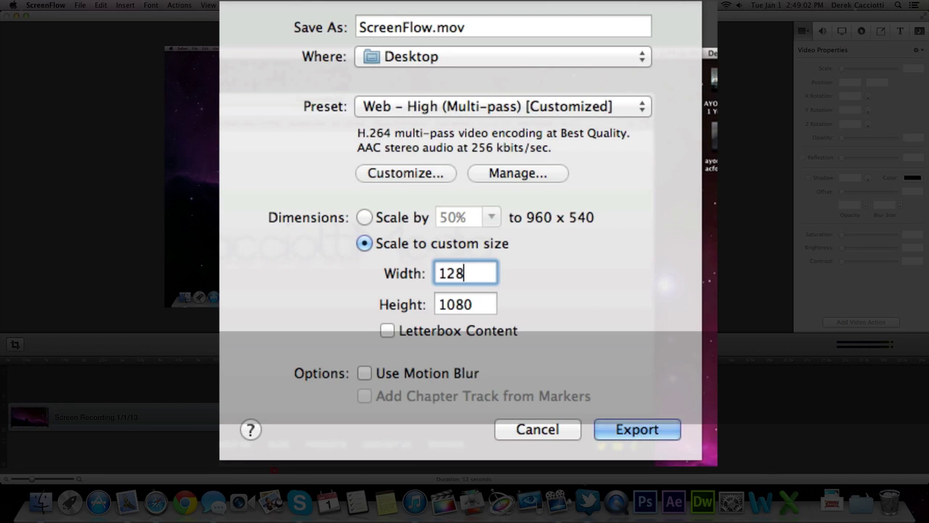
key(Tab)
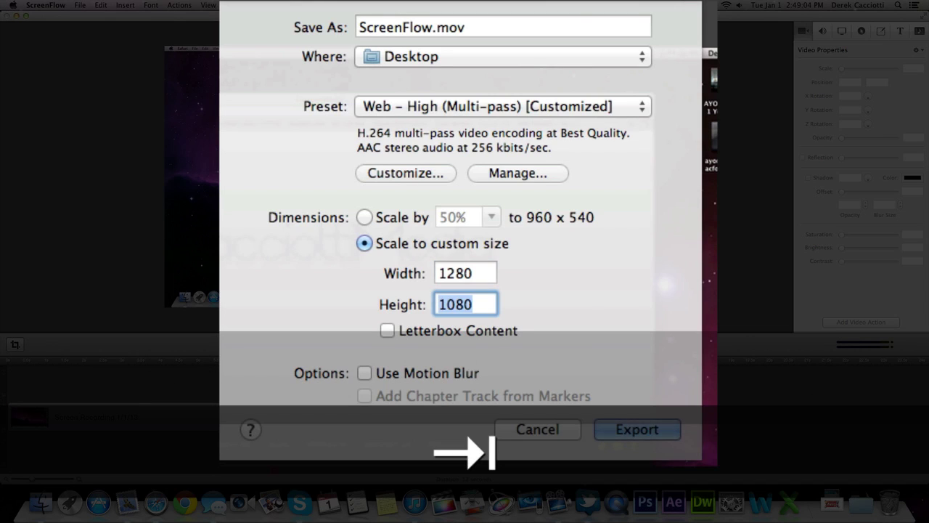
key(BackSpace)
text(720)
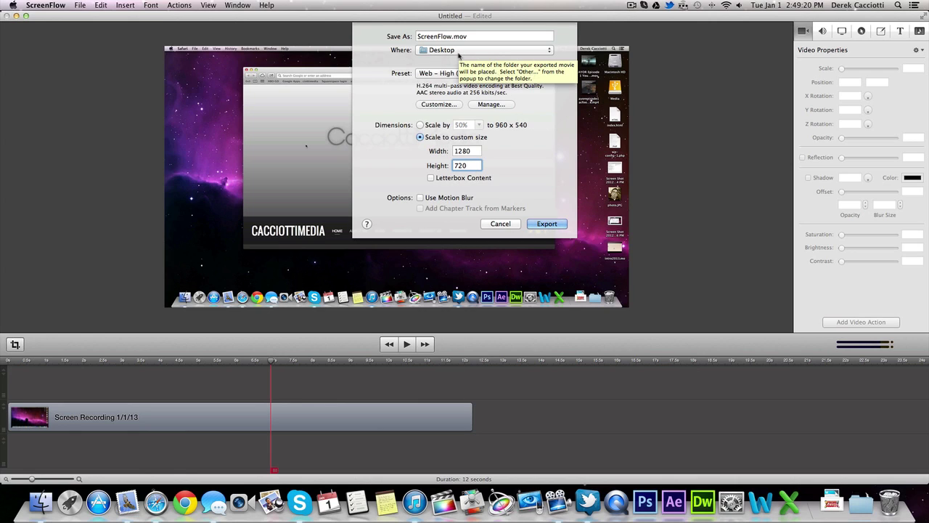
Name the movie "test" and export it to the Desktop
click(477, 40)
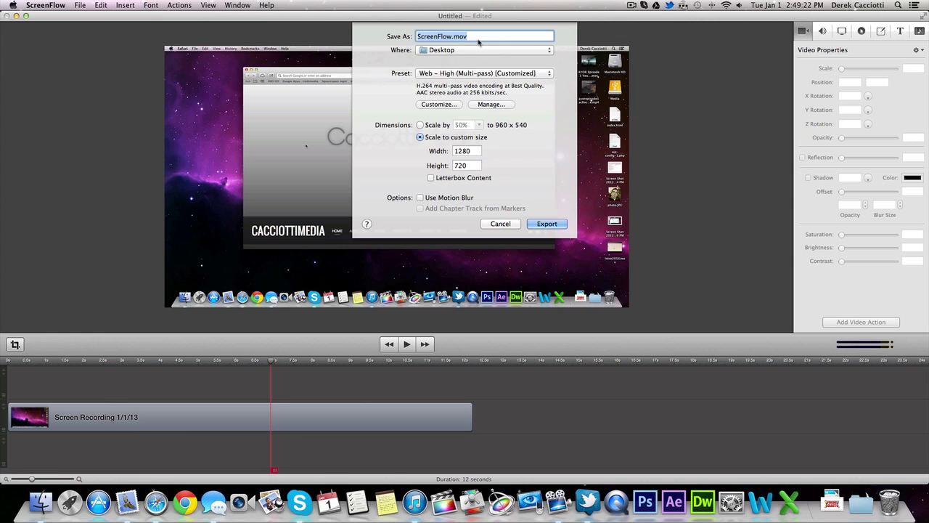
key(BackSpace)
text(test)
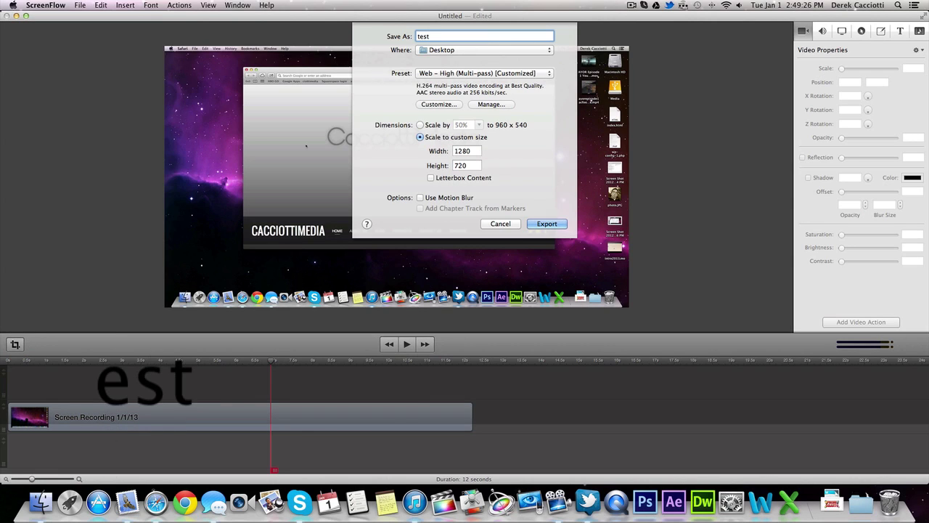
key(Return)
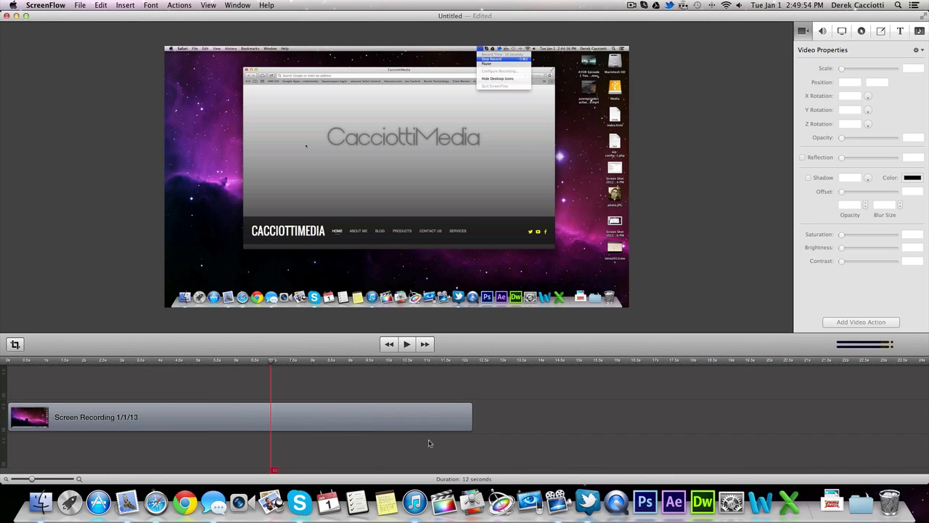
Switch to the desktop and open the exported test.mov in QuickTime Player to review it
key(ctrl+Right)
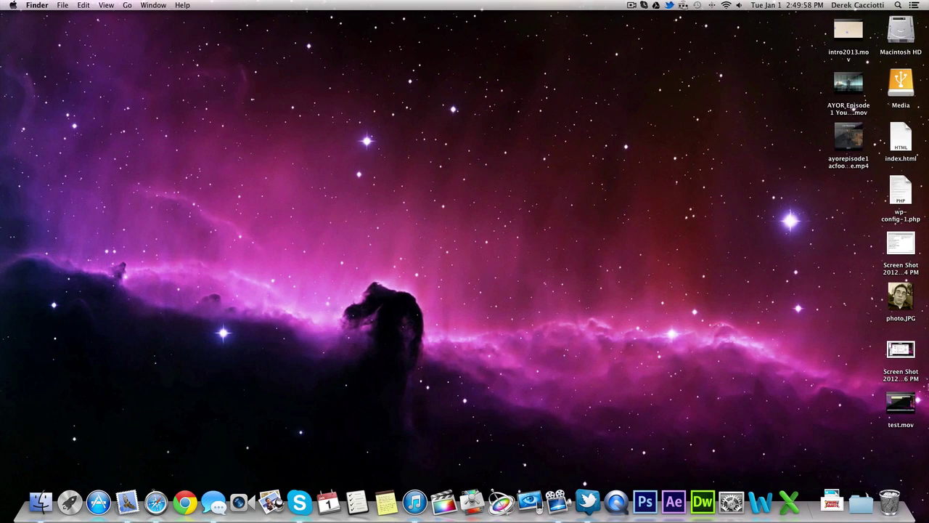
double_click(900, 401)
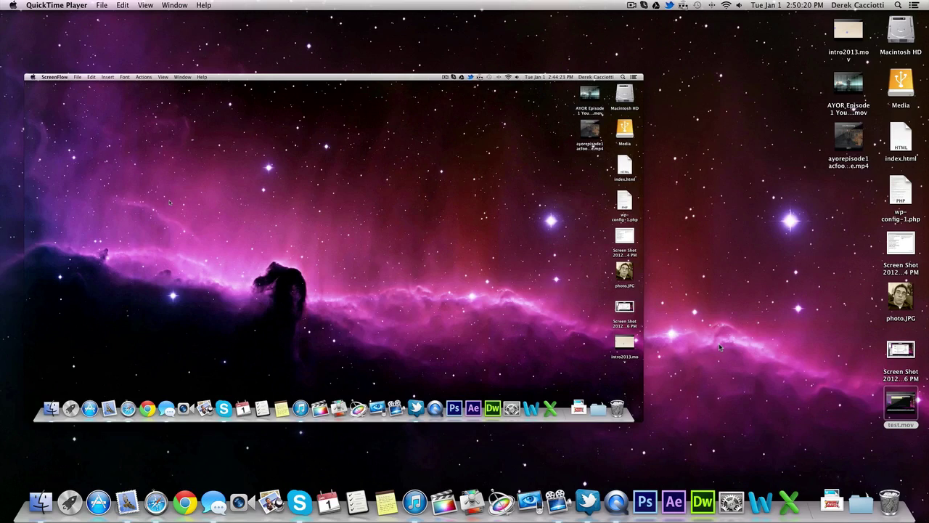
click(630, 5)
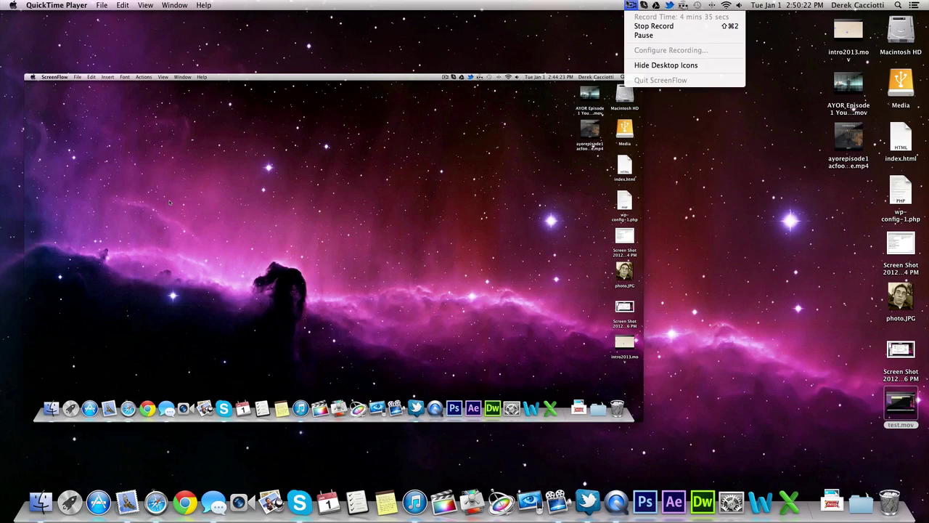